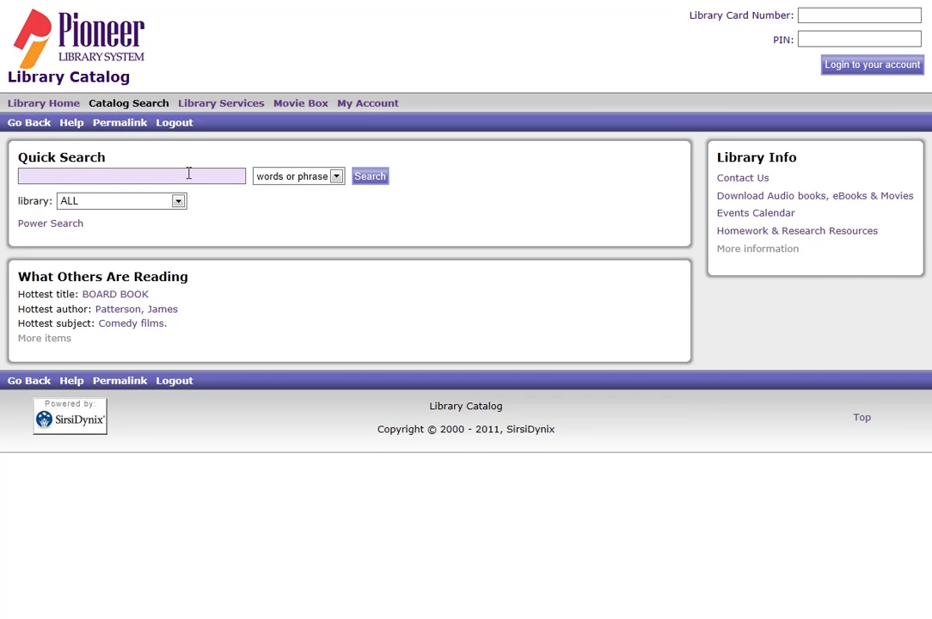
Run a Quick Search for 'Nora Roberts', returning 306 titles.
type("Nora Roberts")
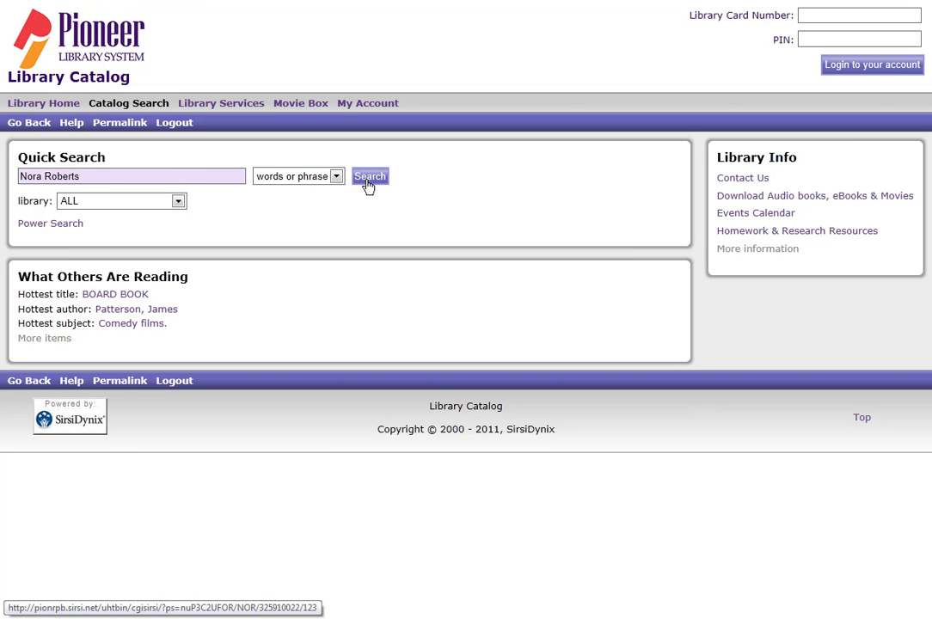
left_click(368, 183)
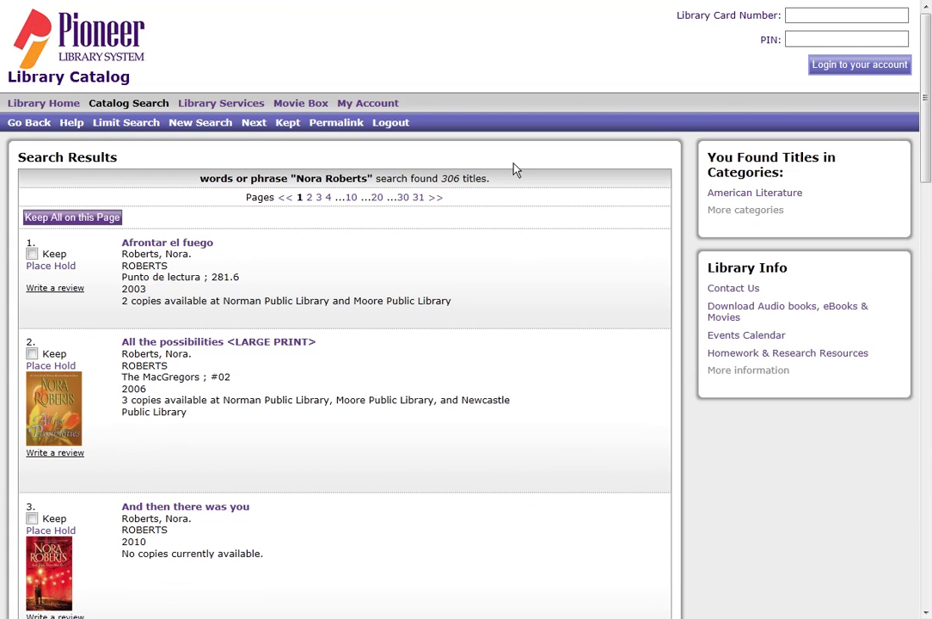
left_click_drag(442, 178, 487, 178)
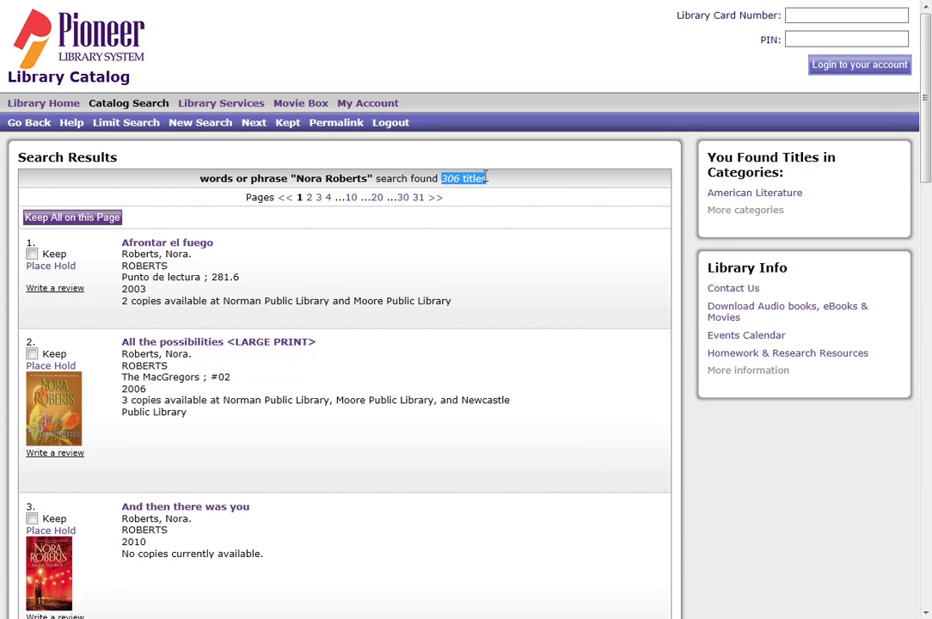
left_click(538, 278)
Limit the search to English and sort New to Old, putting 2011's 'Chasing fire' first.
left_click_drag(925, 162, 925, 532)
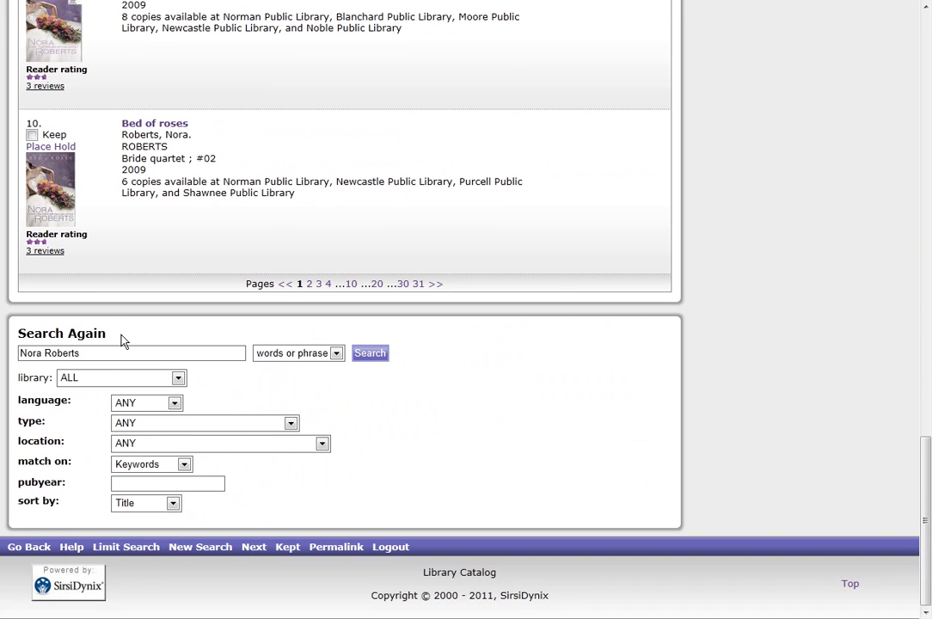
left_click(176, 404)
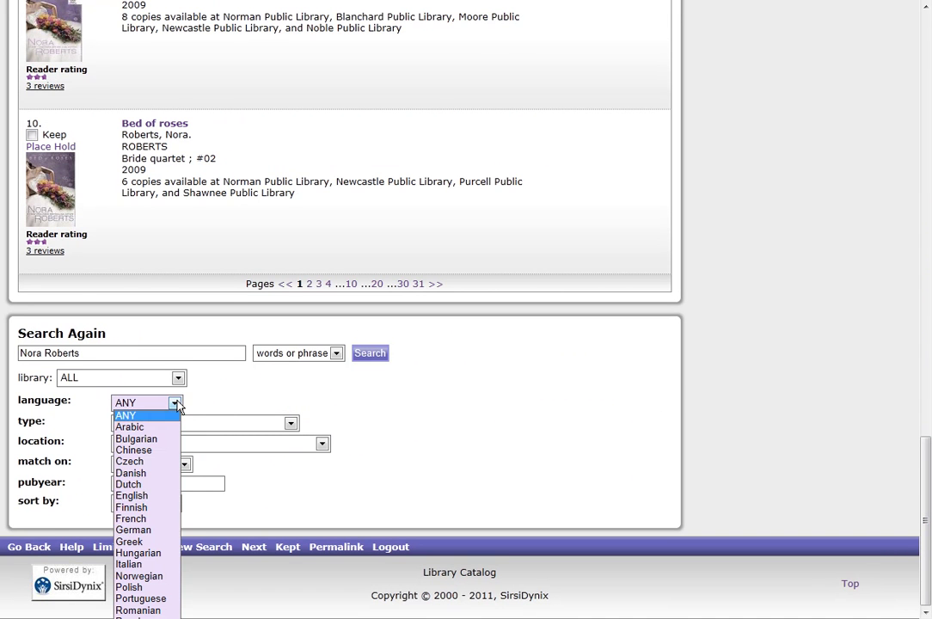
left_click(143, 497)
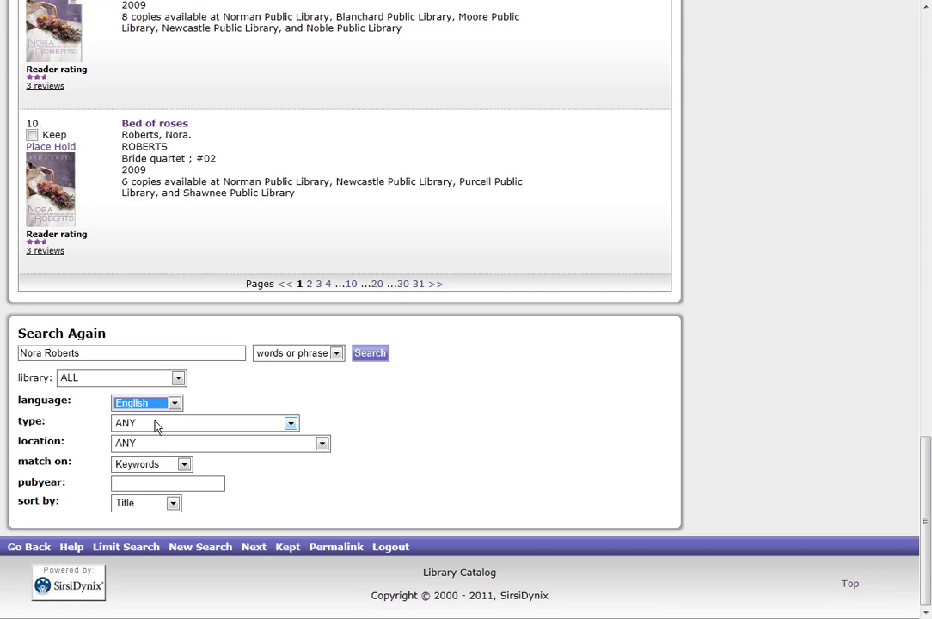
left_click(173, 502)
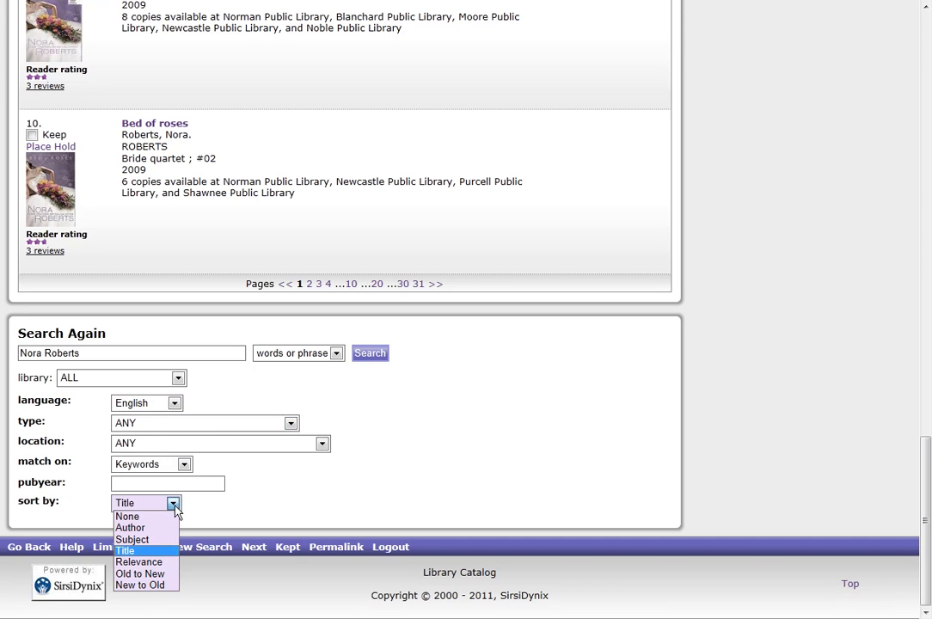
left_click(140, 584)
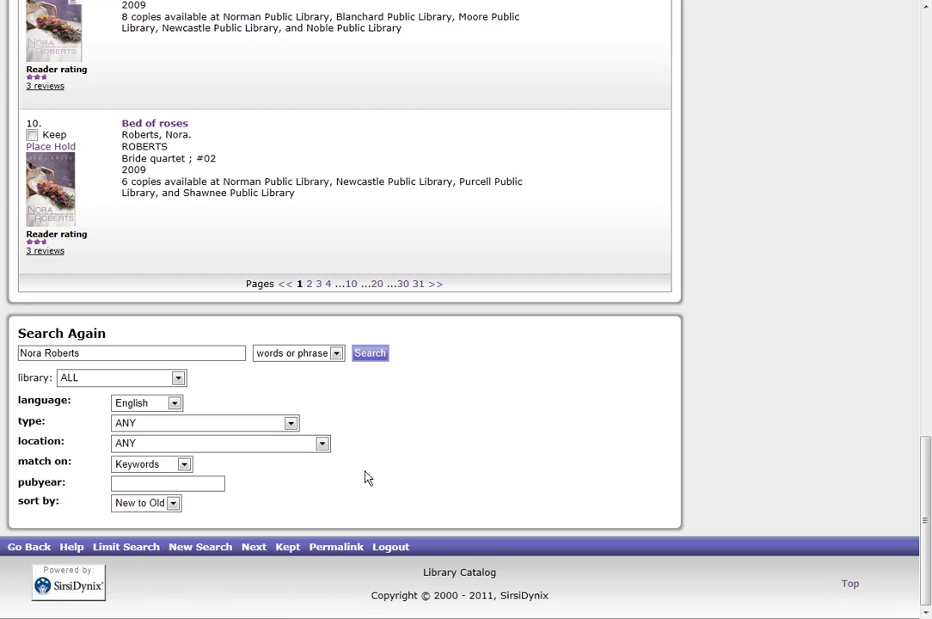
left_click(371, 355)
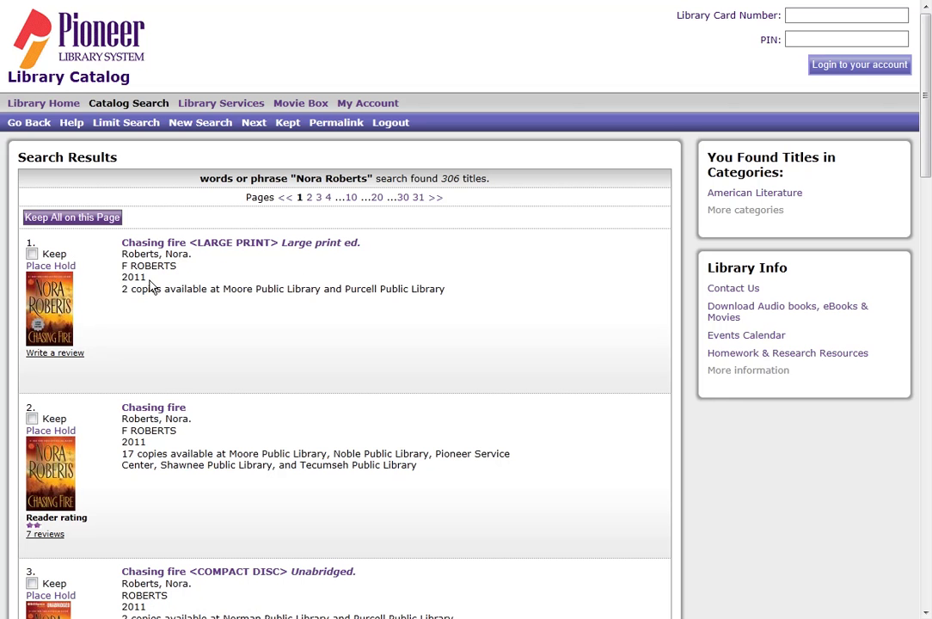
Check the newest-first dates, from three 2011 'Chasing fire' editions to 2010's 'Sacred sins'.
left_click_drag(928, 142, 925, 273)
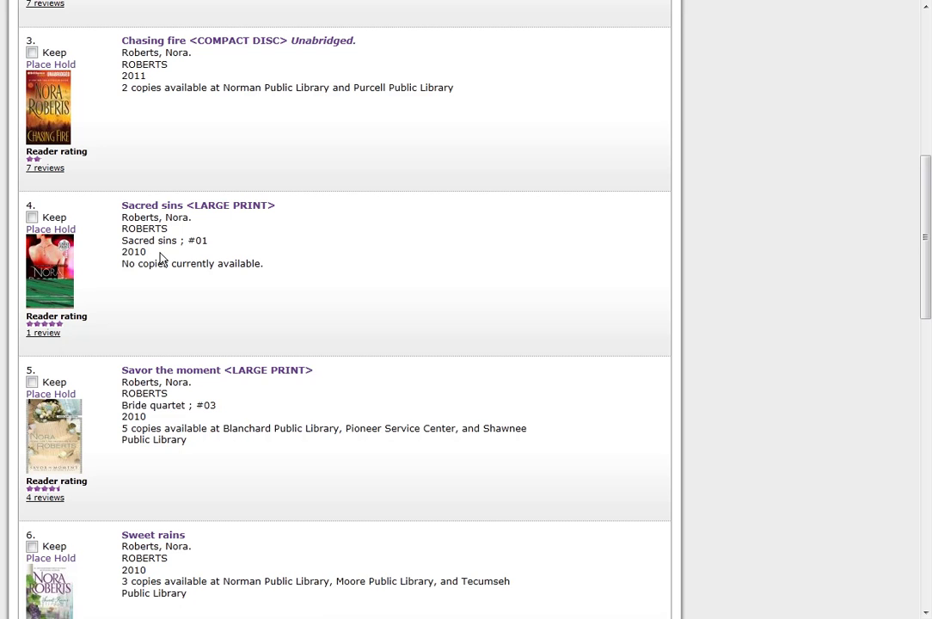
left_click_drag(926, 284, 917, 418)
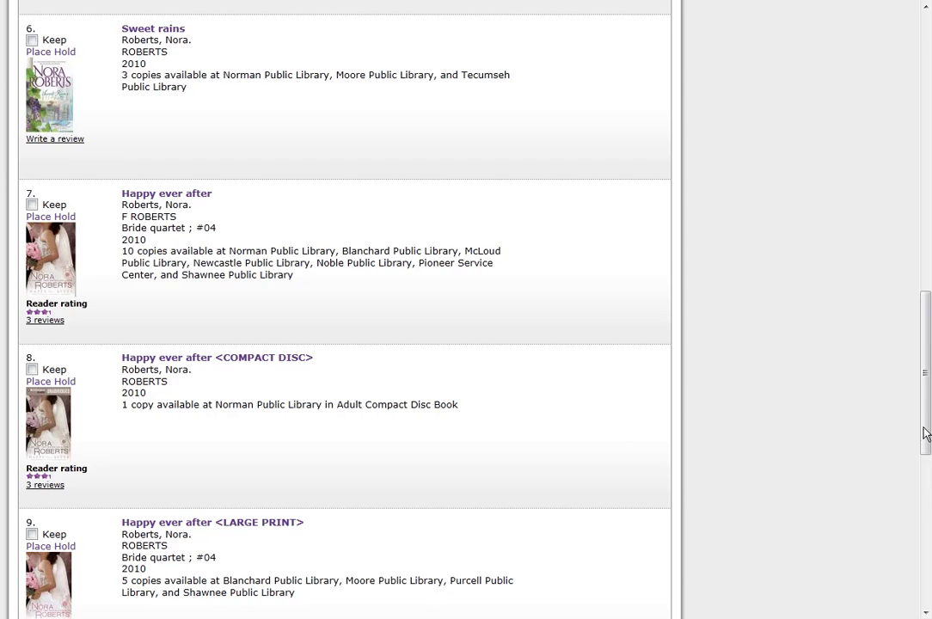
left_click_drag(923, 432, 913, 138)
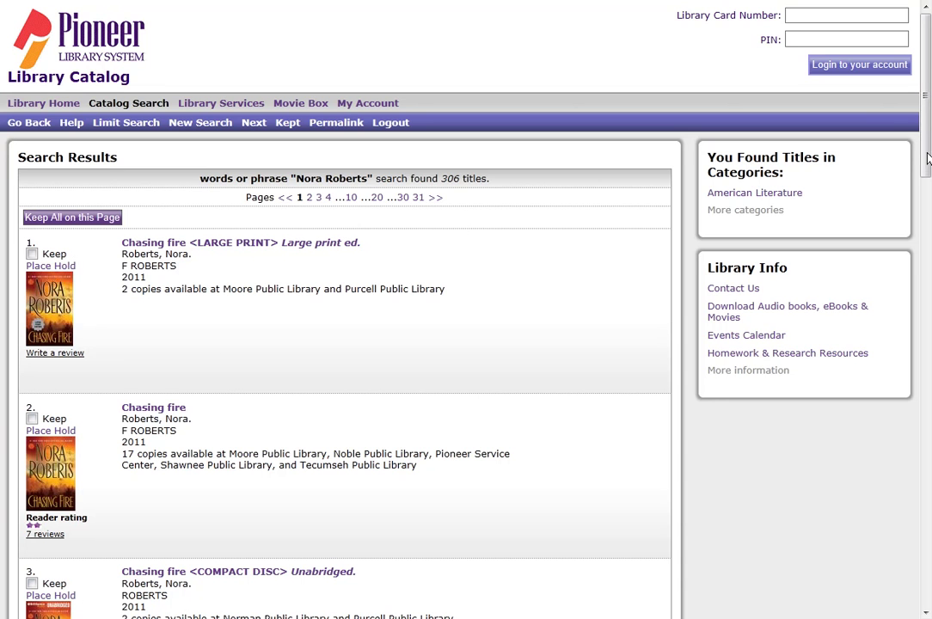
left_click_drag(926, 159, 918, 249)
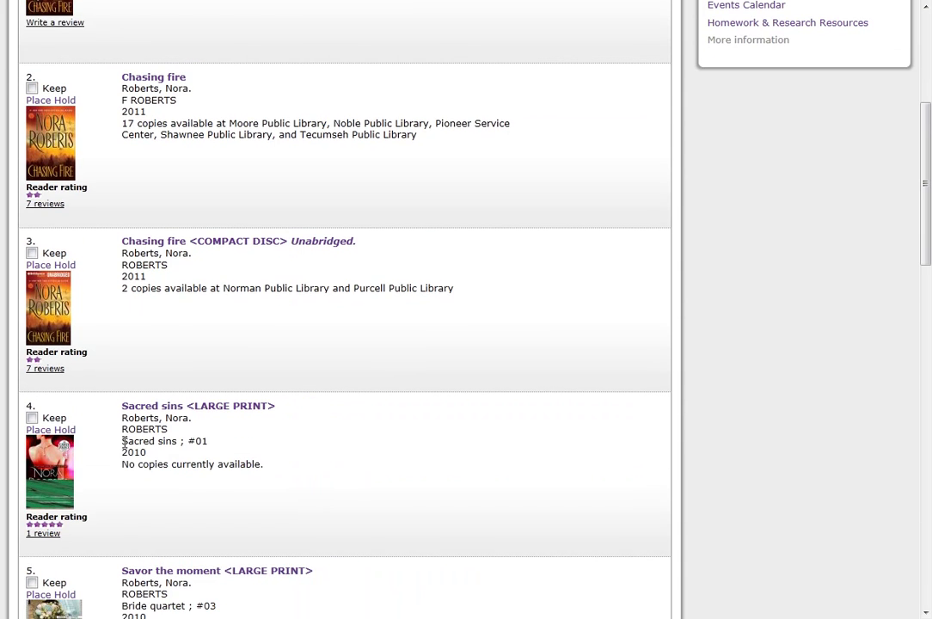
left_click_drag(123, 441, 211, 442)
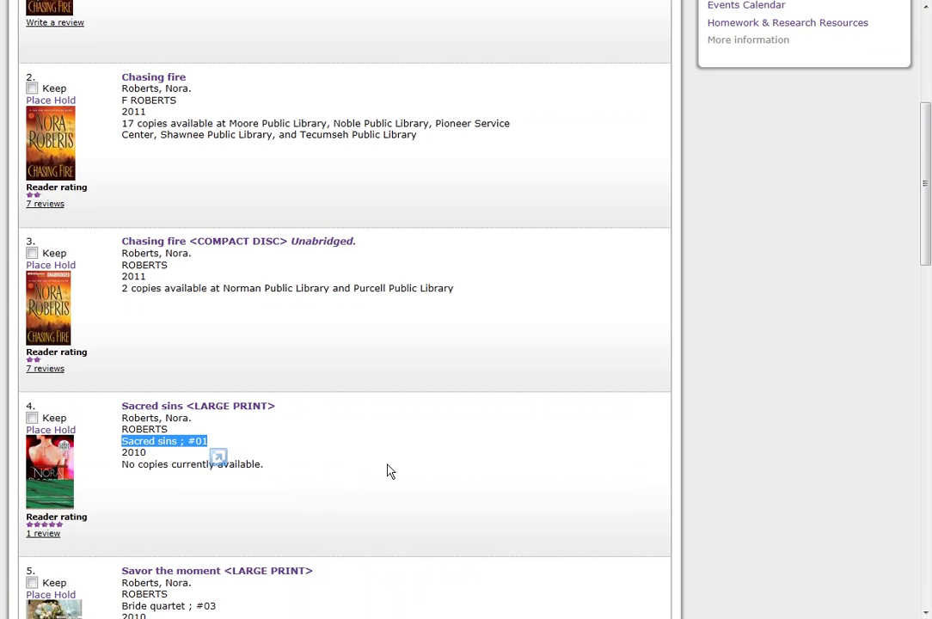
left_click(817, 374)
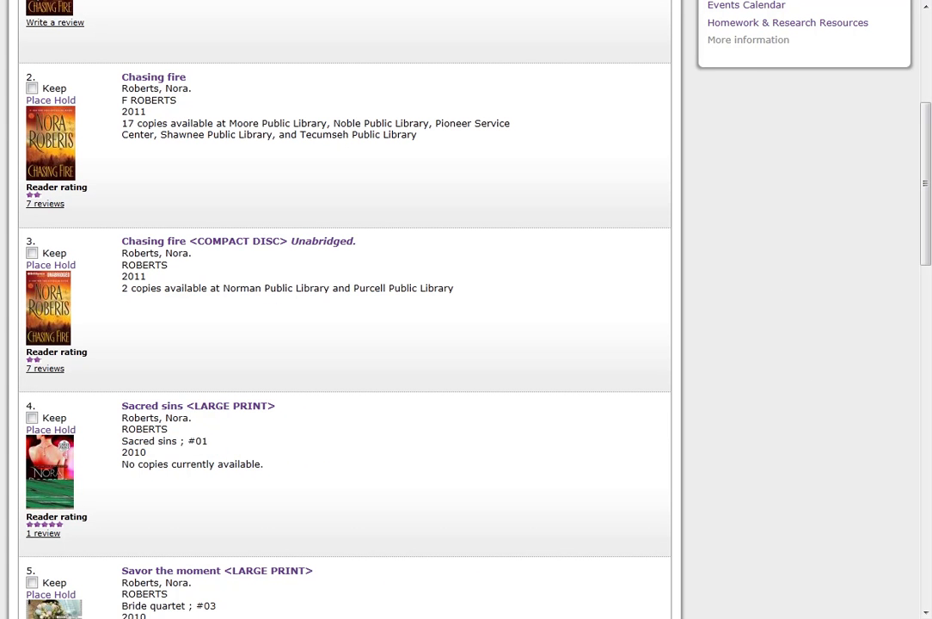
left_click_drag(926, 243, 926, 153)
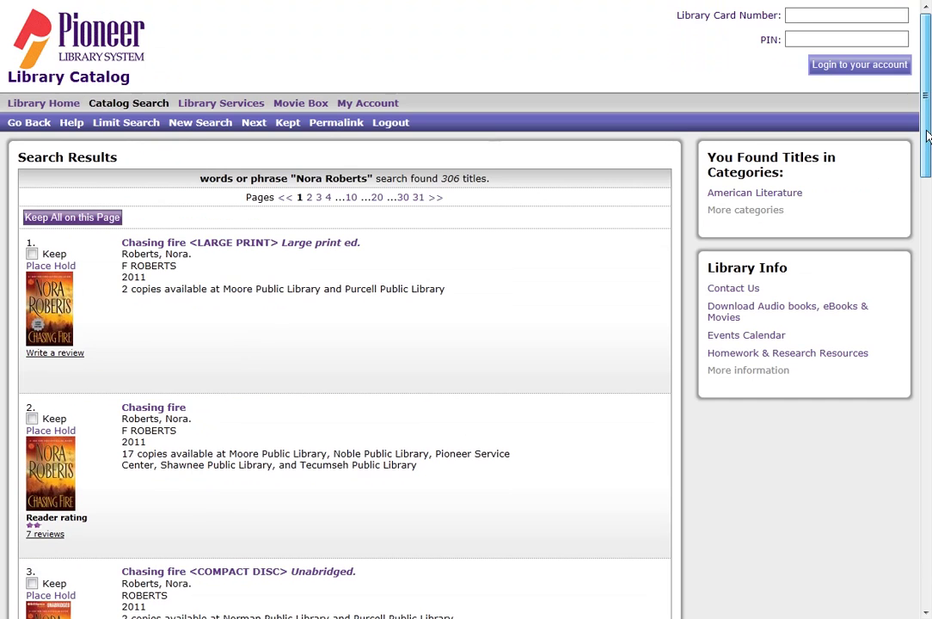
Go back to Catalog Search and bring up the empty Power Search form.
left_click(136, 107)
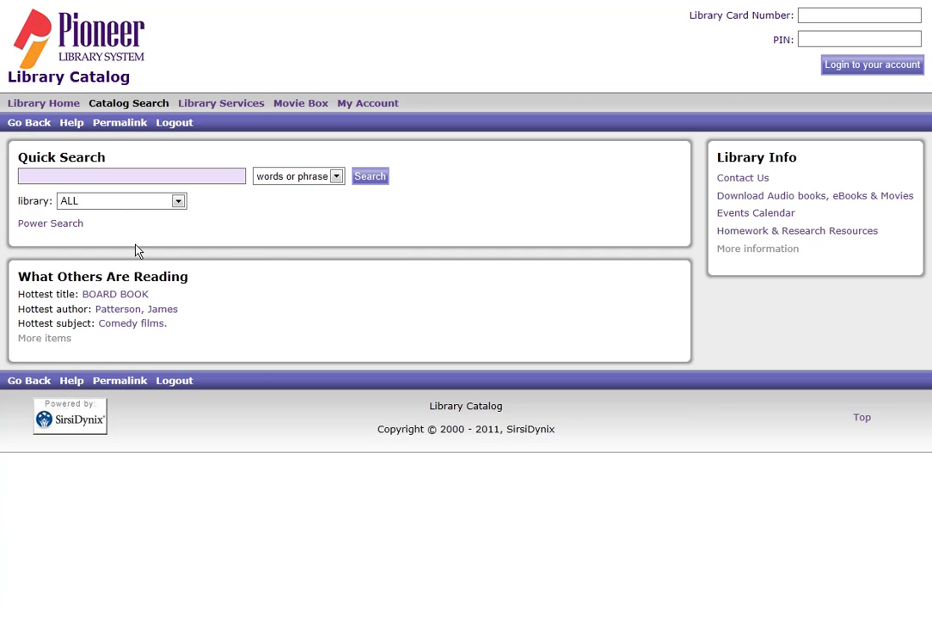
left_click(50, 226)
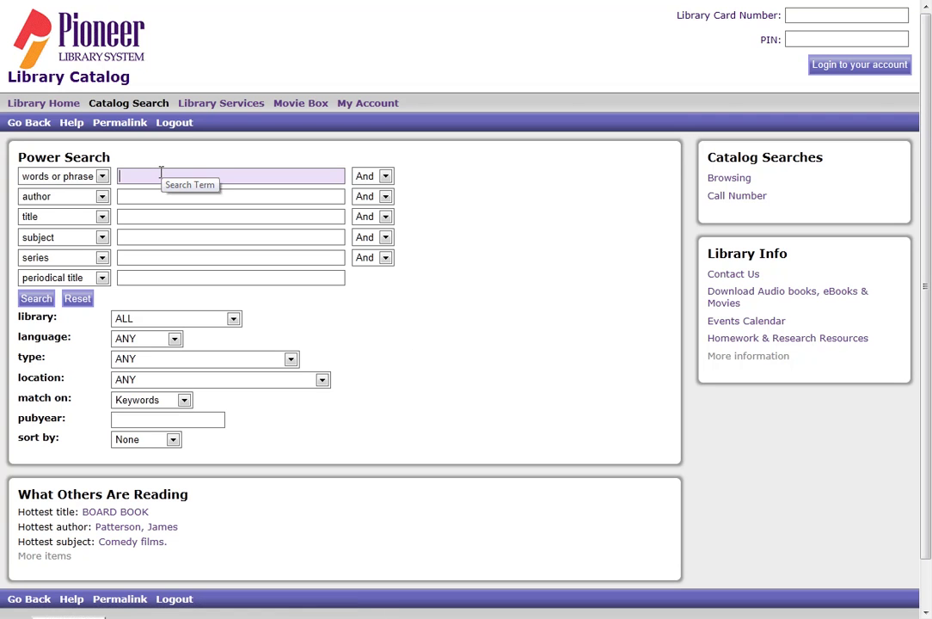
Set two author rows to 'stephen king' Or 'richard bachman'.
left_click(102, 176)
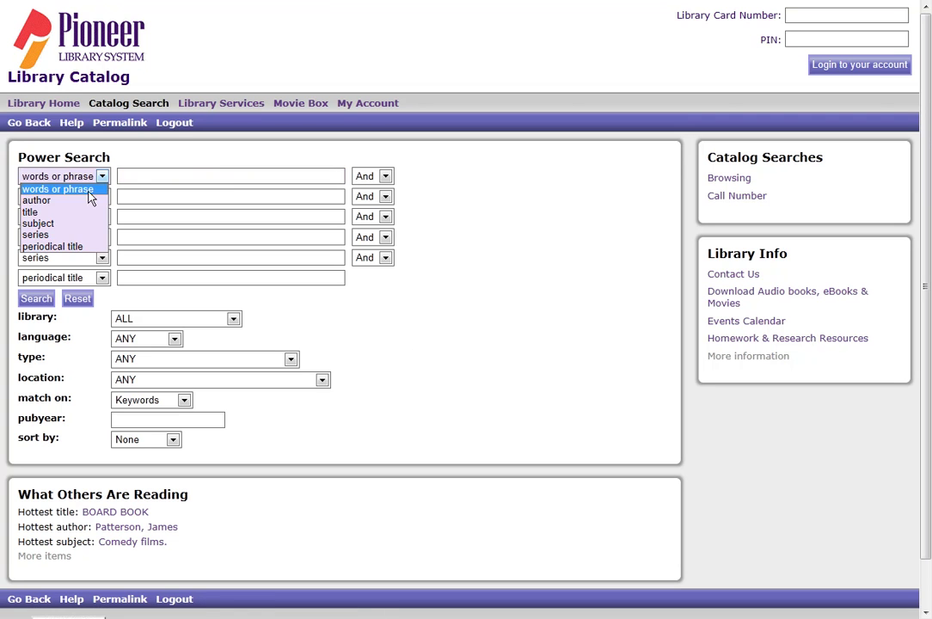
left_click(34, 199)
left_click(145, 173)
type("stef")
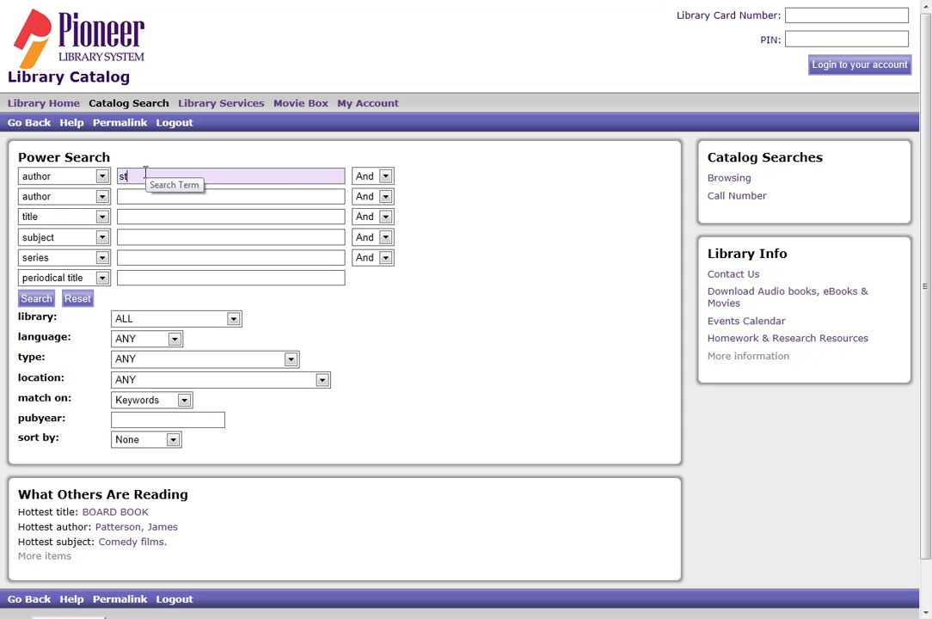
key("BackSpace")
type("phen king")
left_click(385, 177)
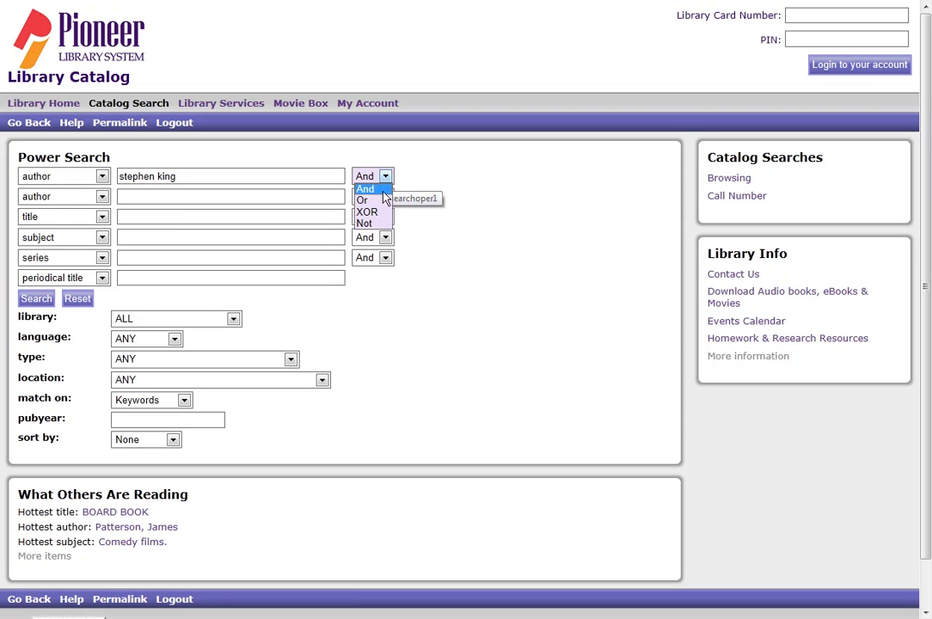
left_click(364, 199)
left_click(128, 195)
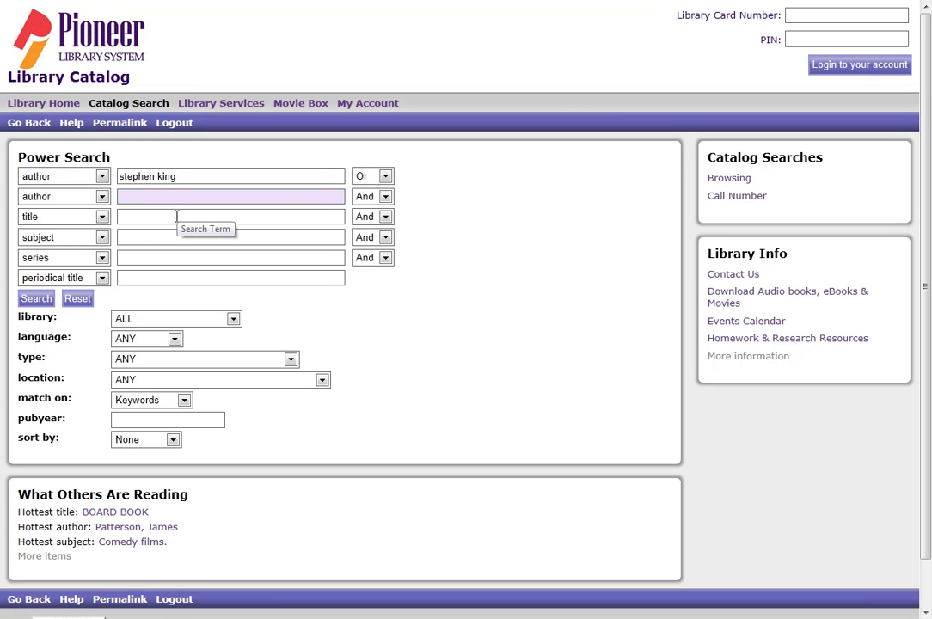
type("richard ")
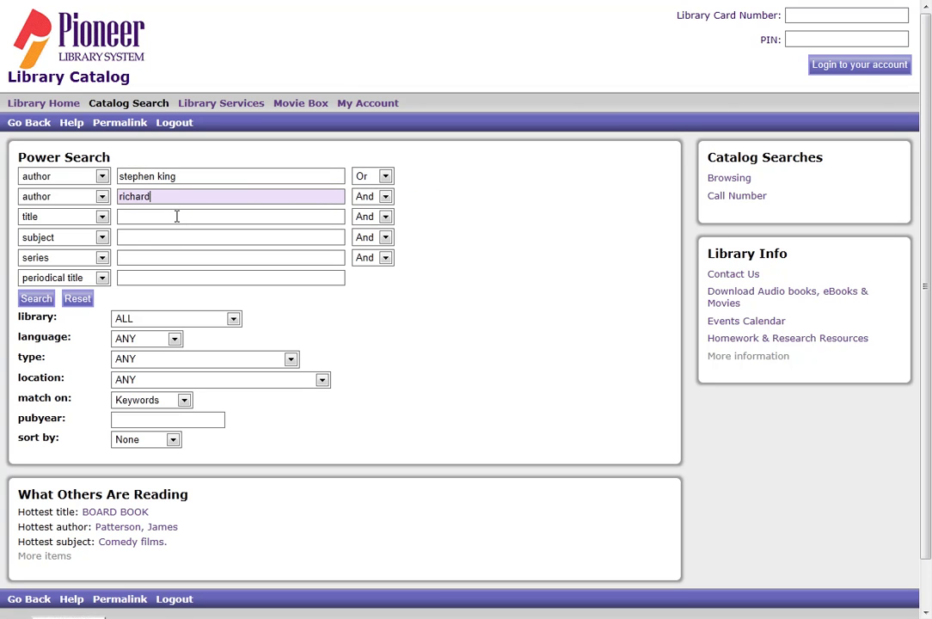
type("bachman")
Limit to English Books sorted Old to New and run the search, finding 112 titles.
left_click(166, 341)
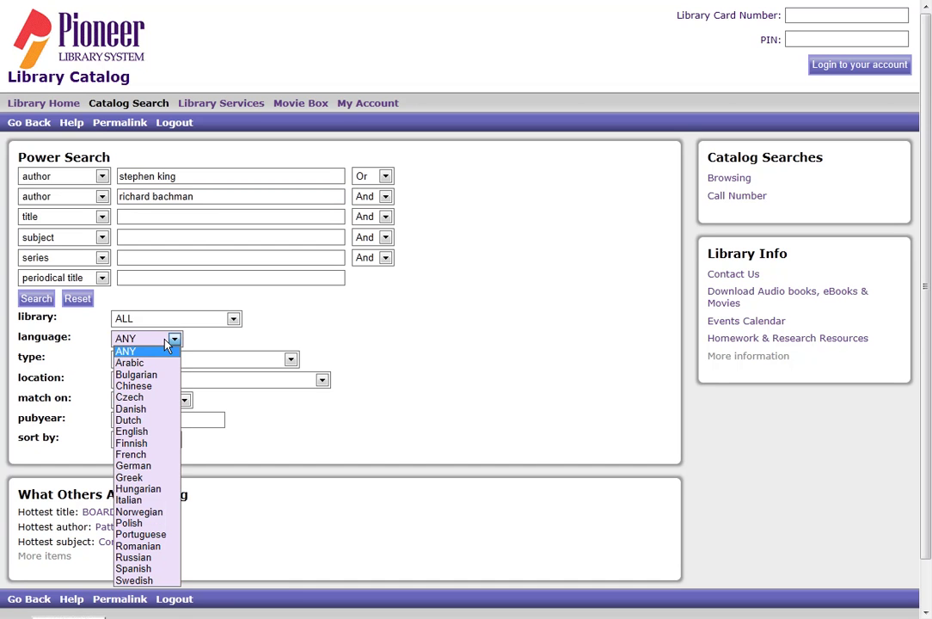
left_click(145, 434)
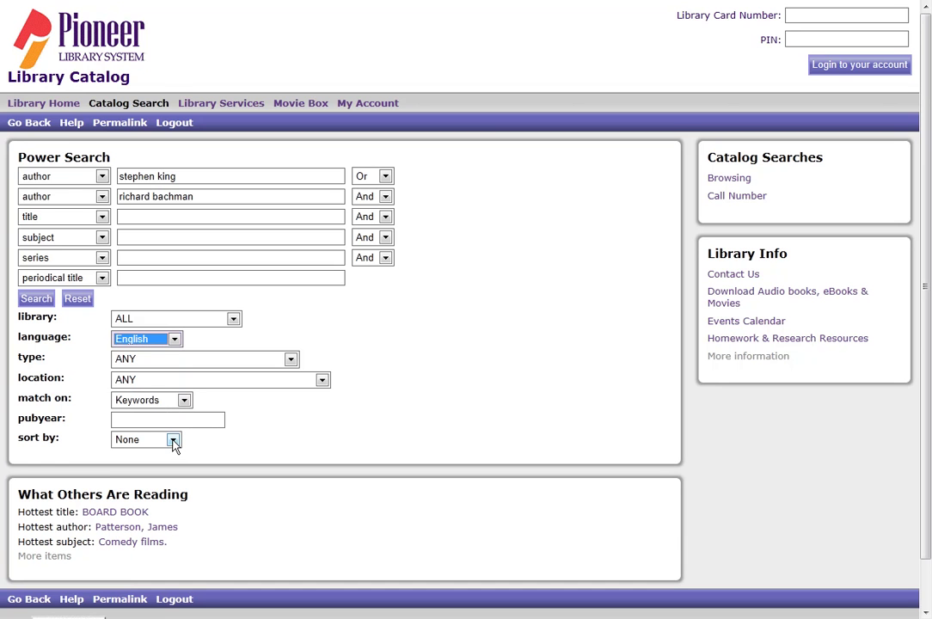
left_click(170, 360)
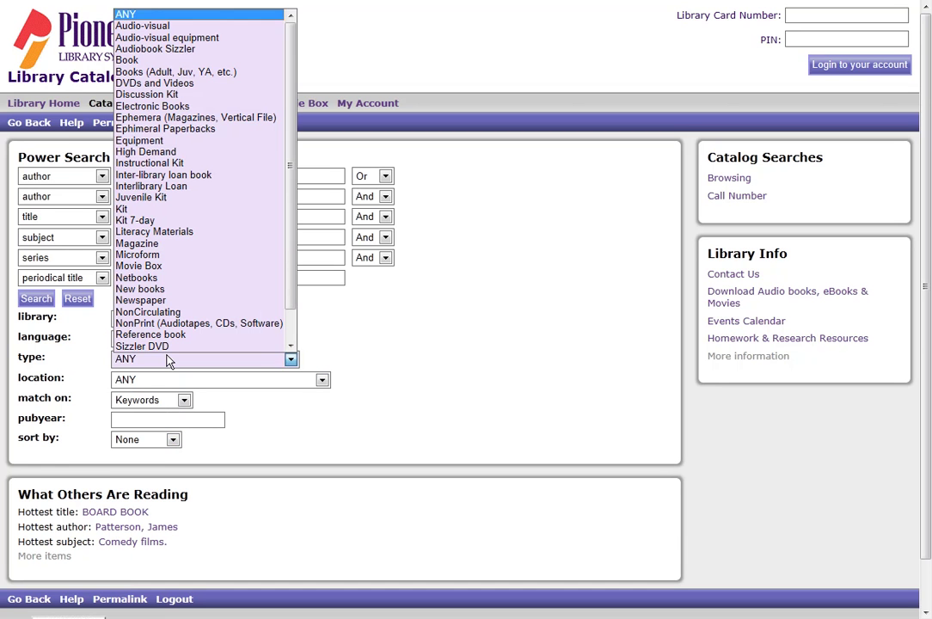
left_click(156, 64)
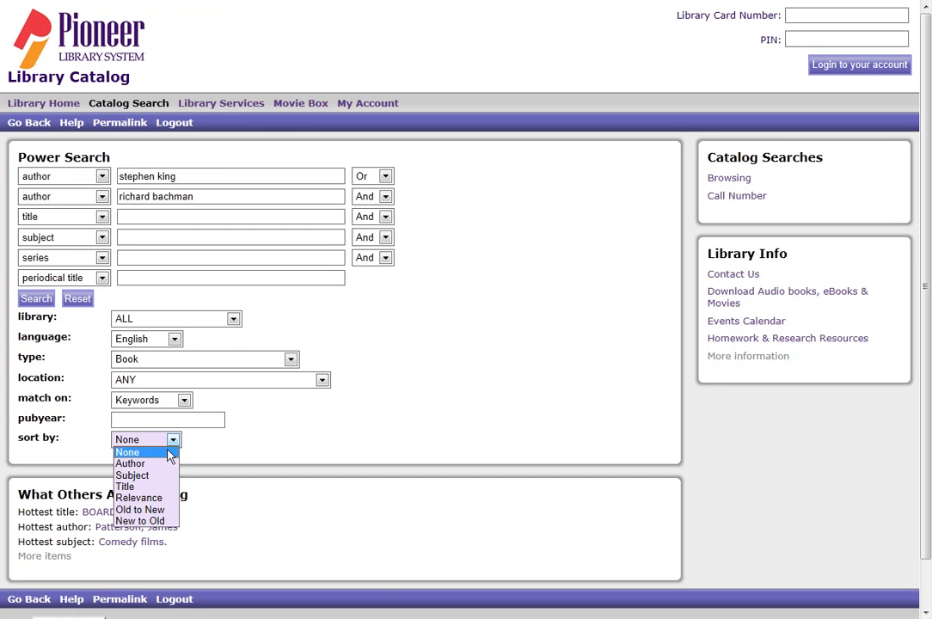
left_click(164, 509)
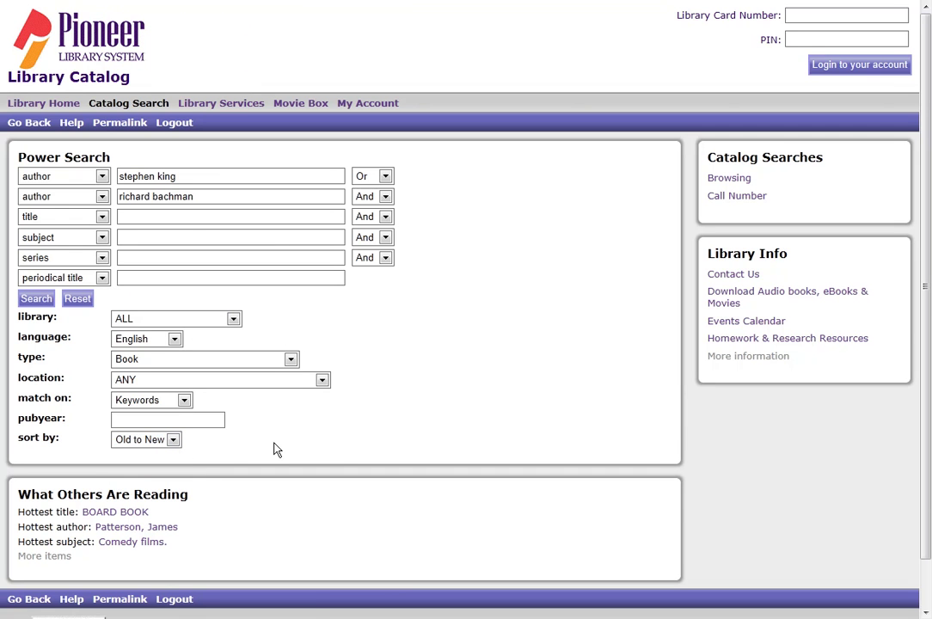
left_click(34, 299)
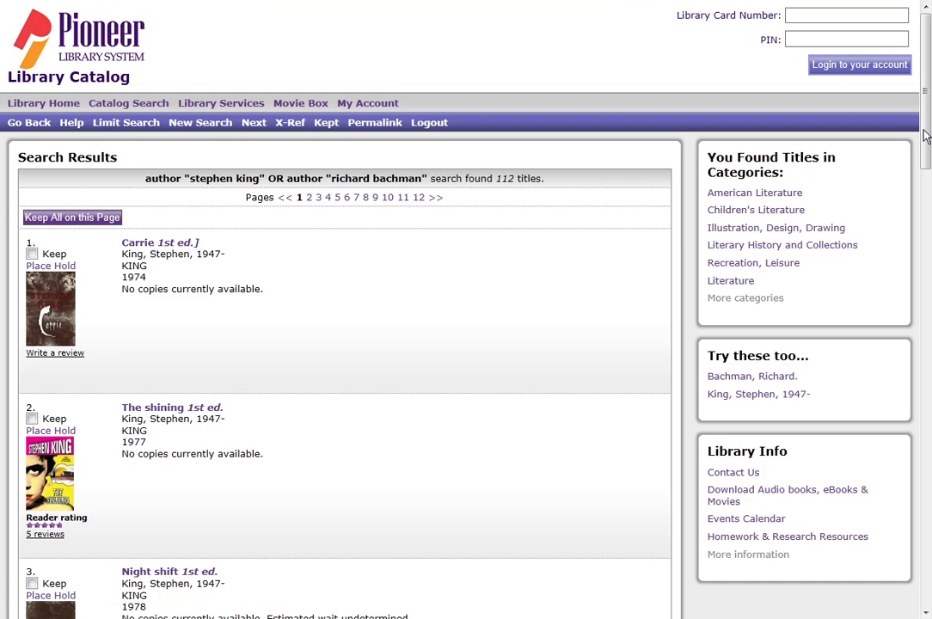
Scroll the oldest-first results from 1974's 'Carrie' down to 1983's 'Pet sematary'.
left_click_drag(926, 138, 926, 517)
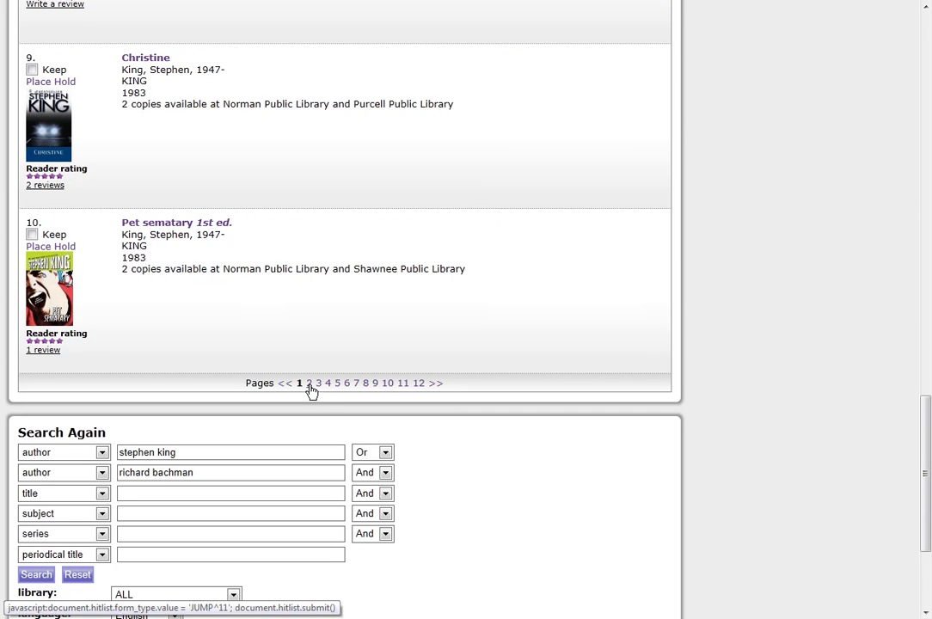
left_click_drag(924, 441, 927, 498)
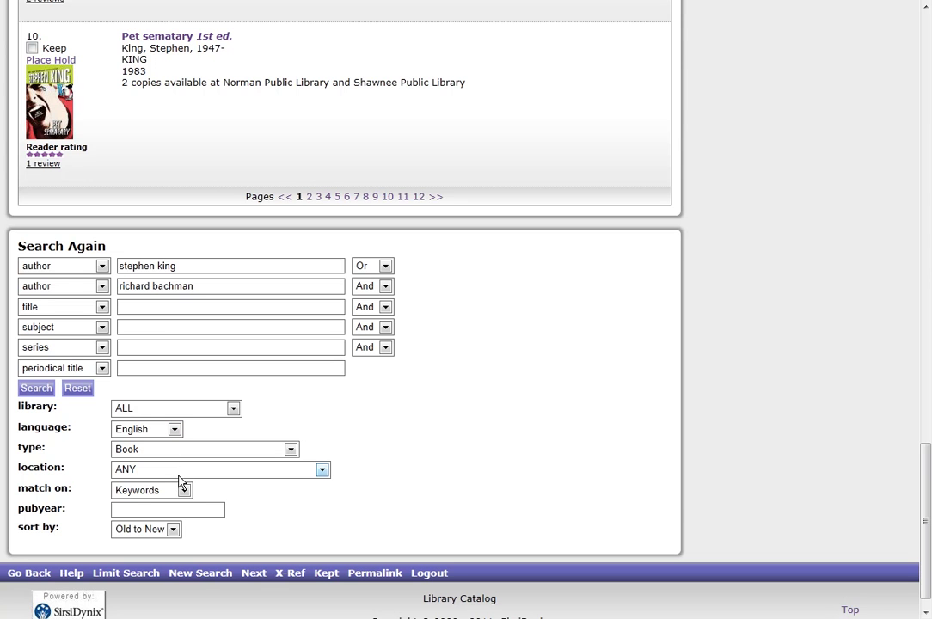
Start a New Search and enter the library's e-mail address in Quick Search.
left_click(199, 573)
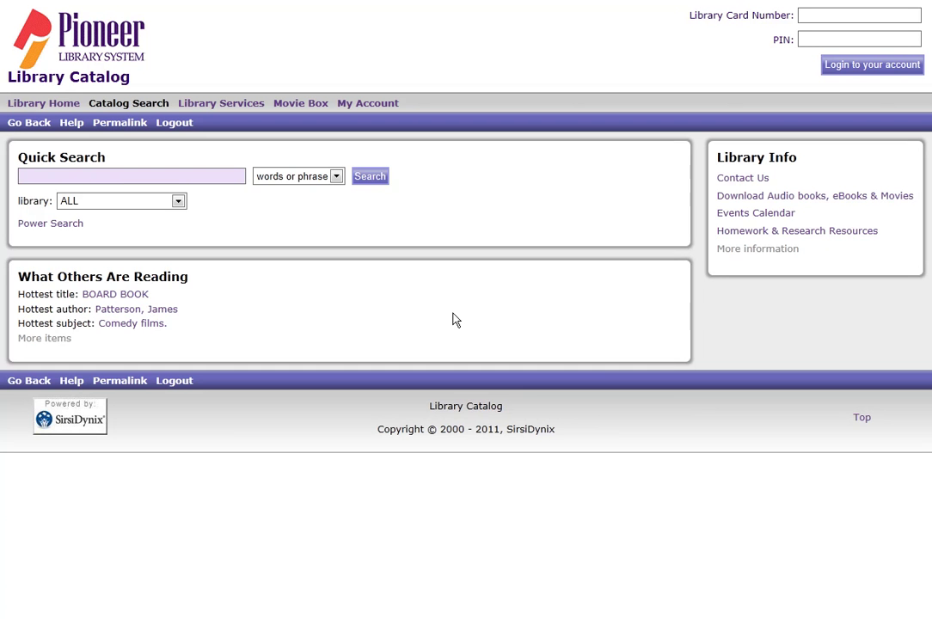
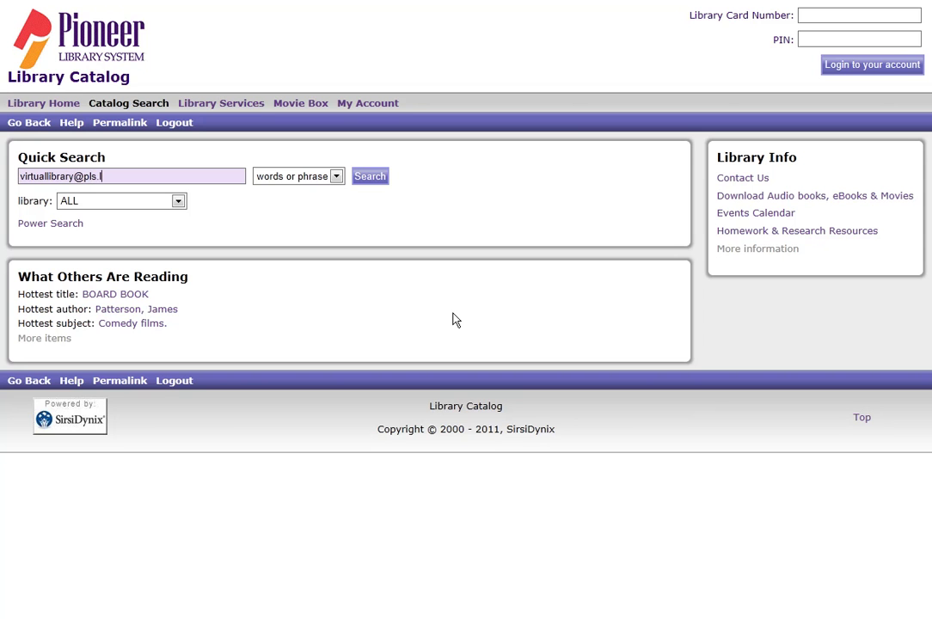